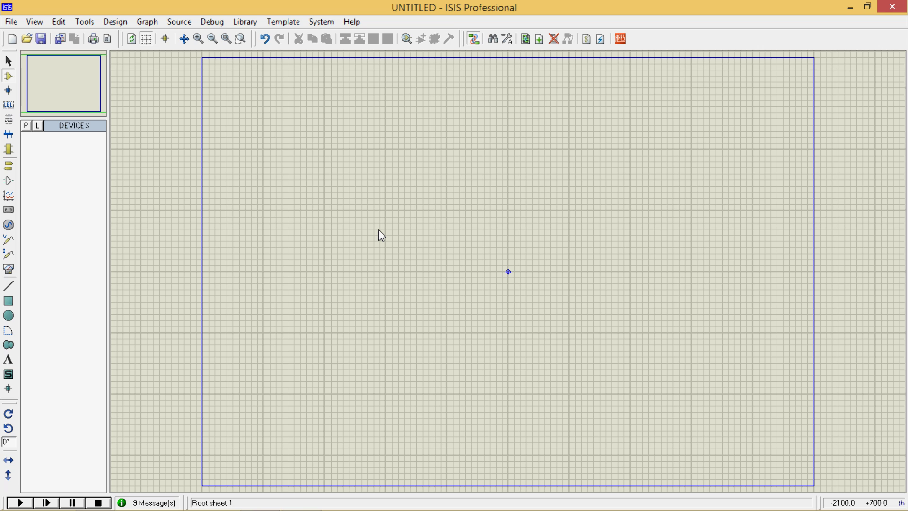
- Search the part library for 'res' and add the generic RES resistor to the device list
left_click(27, 126)
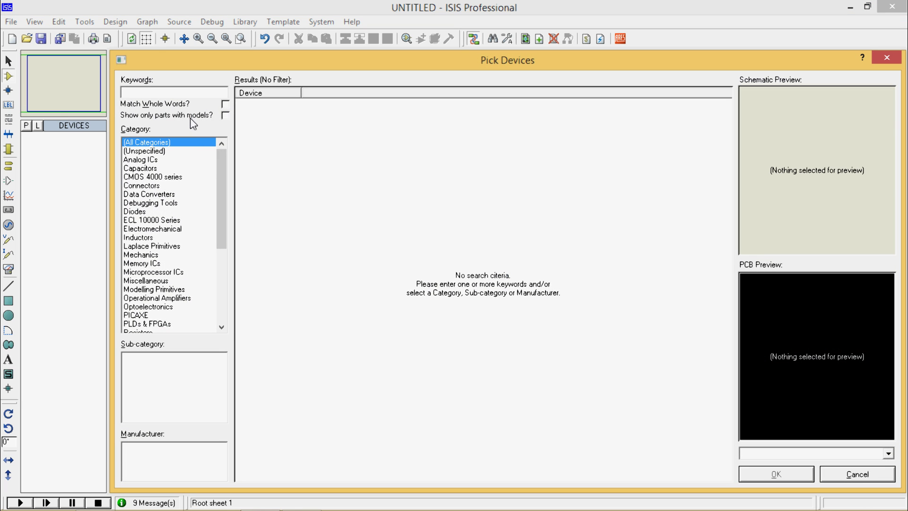
type("res")
left_click(249, 104)
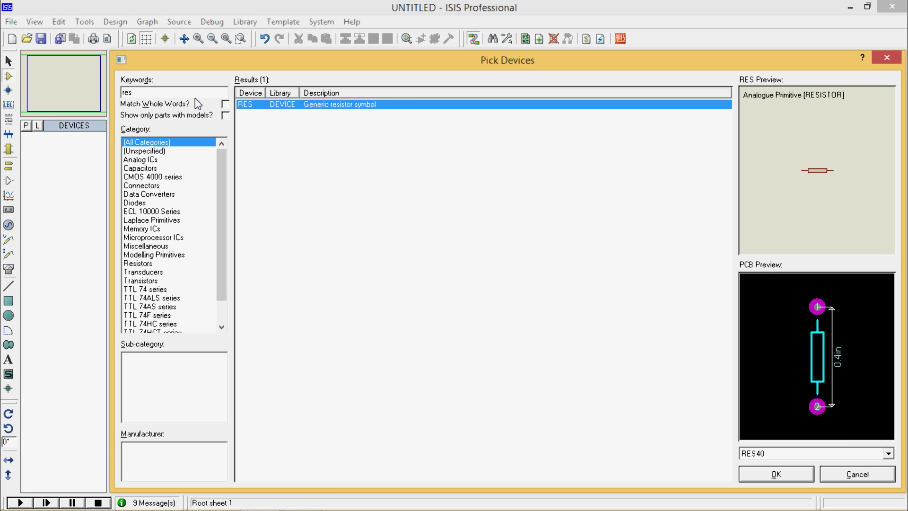
double_click(284, 104)
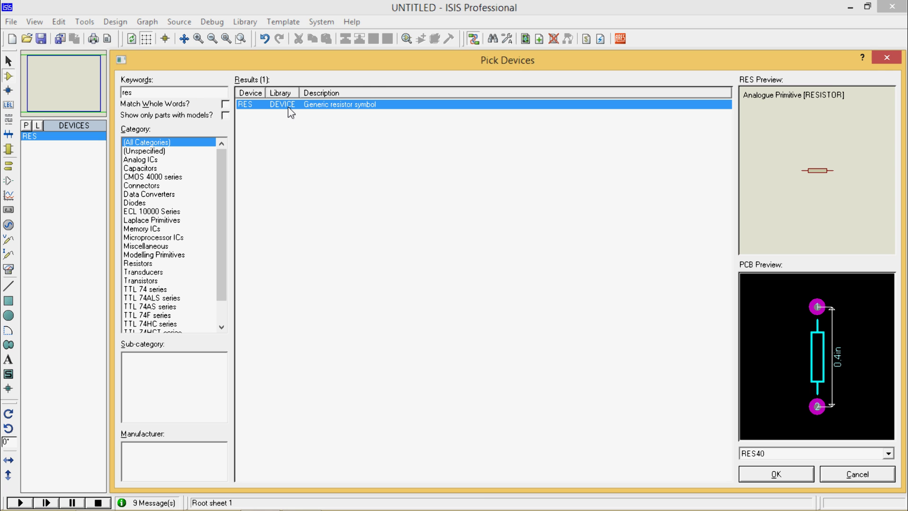
- Add the generic NPN and PNP transistors from Transistors > Generic to the device list
left_click(199, 94)
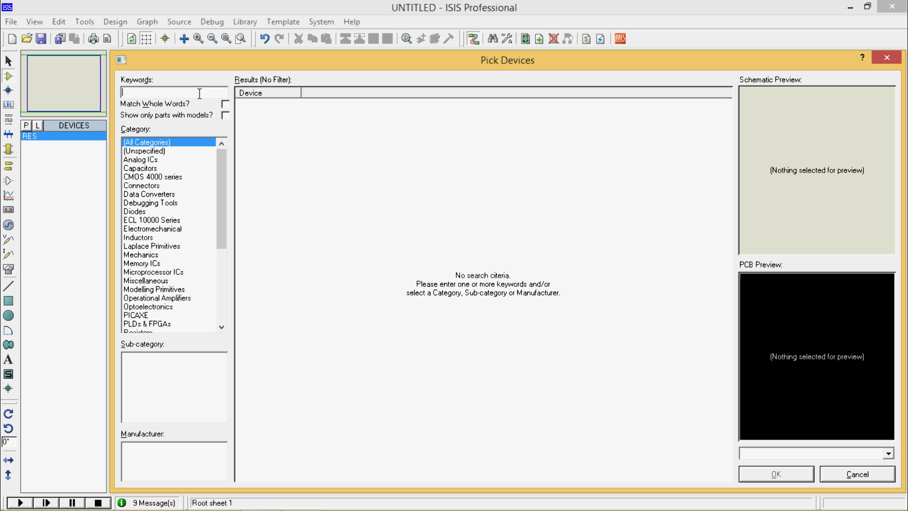
scroll(223, 192, "down", 5)
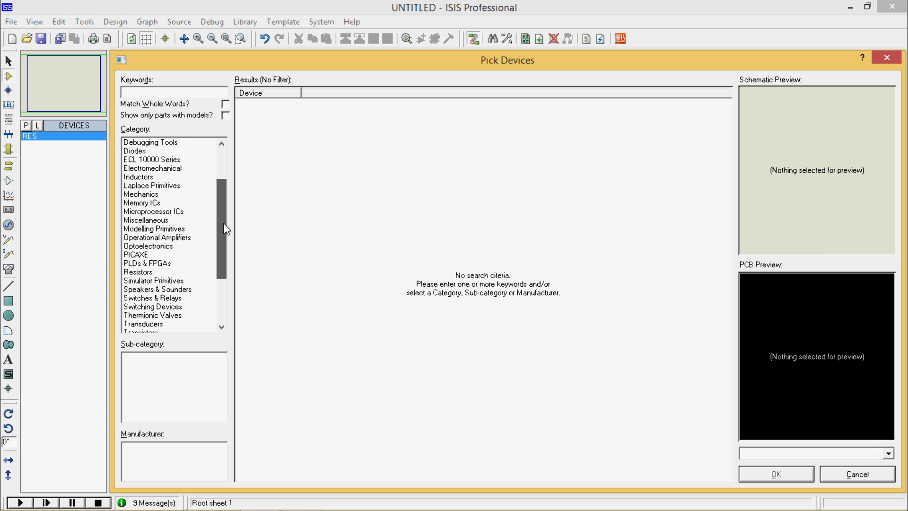
left_click(142, 263)
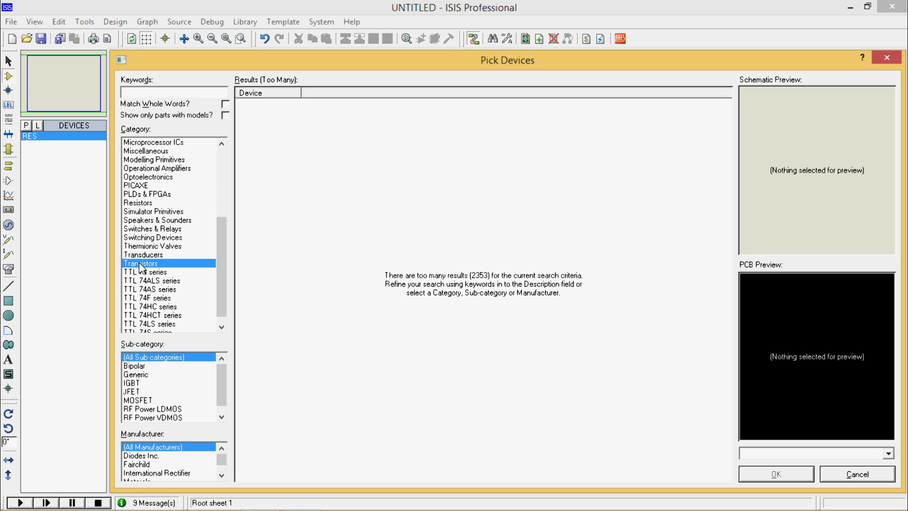
left_click(144, 375)
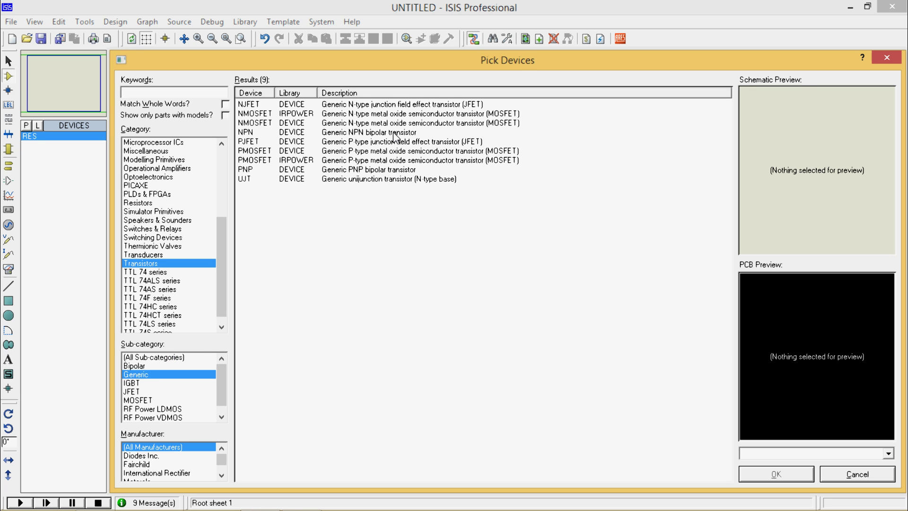
double_click(394, 133)
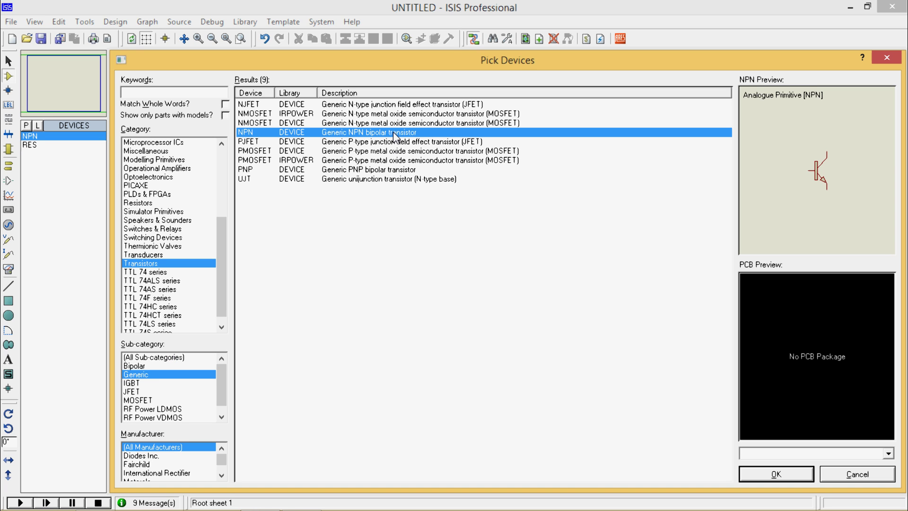
left_click(389, 171)
double_click(389, 172)
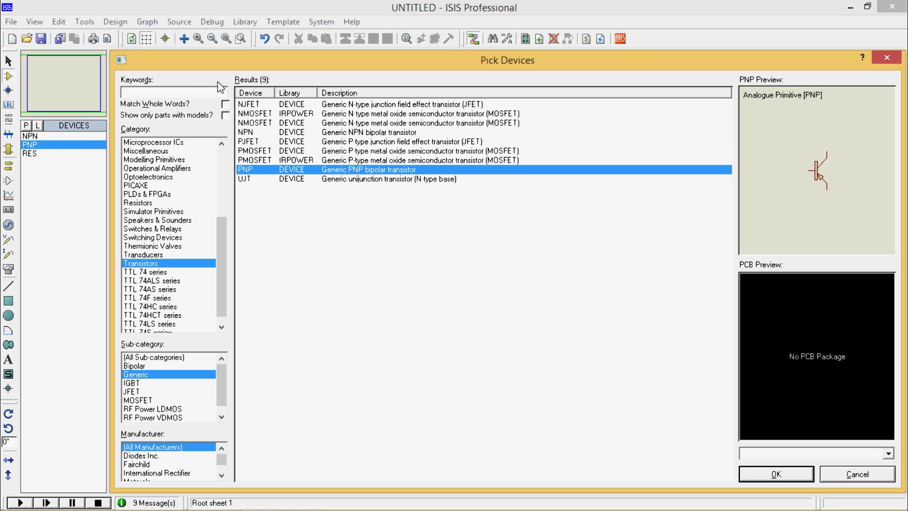
left_click(195, 91)
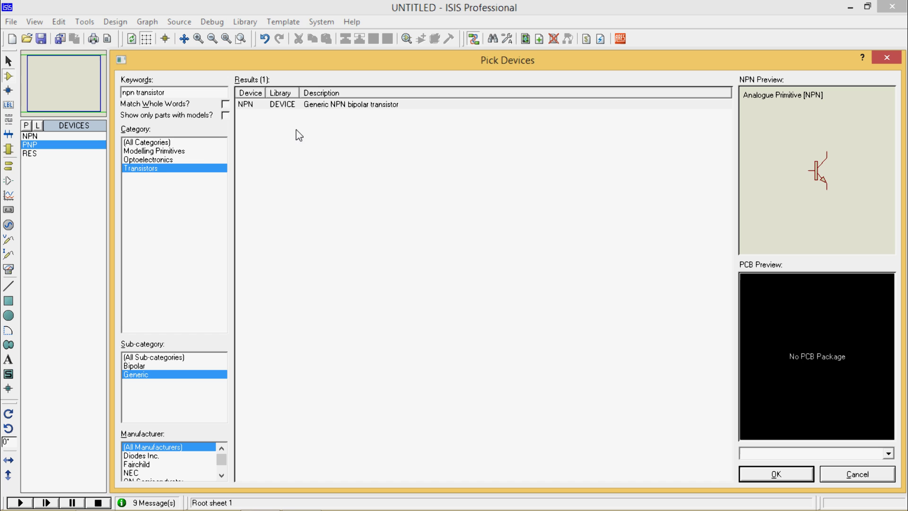
- Browse 'npn transistor' matches across categories, then narrow them to Transistors > Generic
left_click(158, 143)
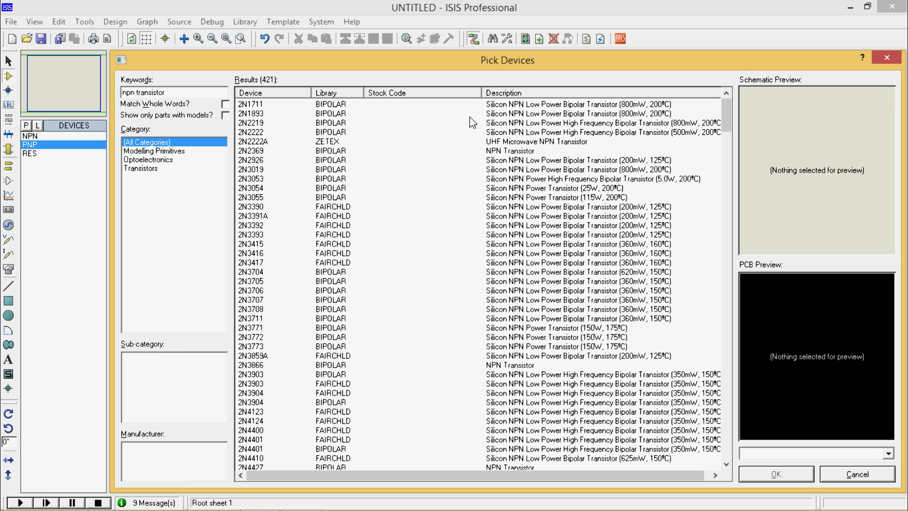
mouse_move(728, 119)
left_mouse_down()
mouse_move(730, 185)
mouse_move(731, 122)
left_mouse_up()
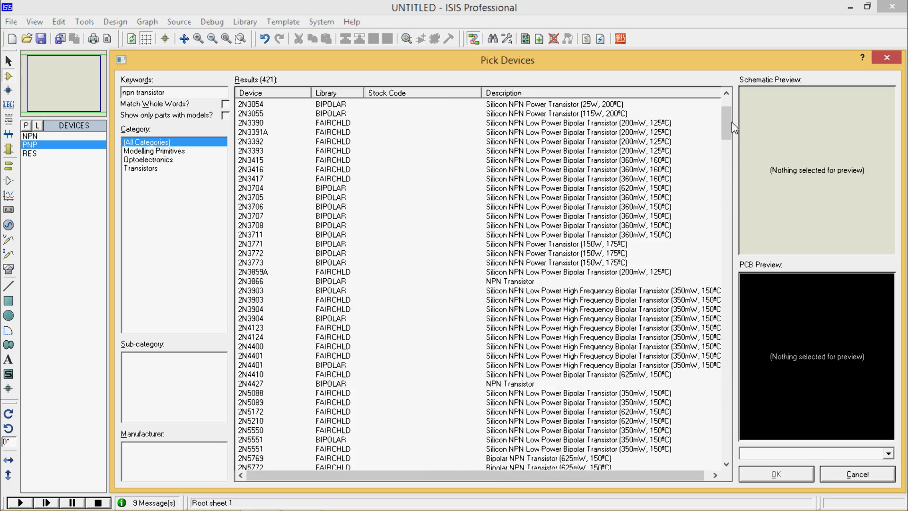
left_click(140, 168)
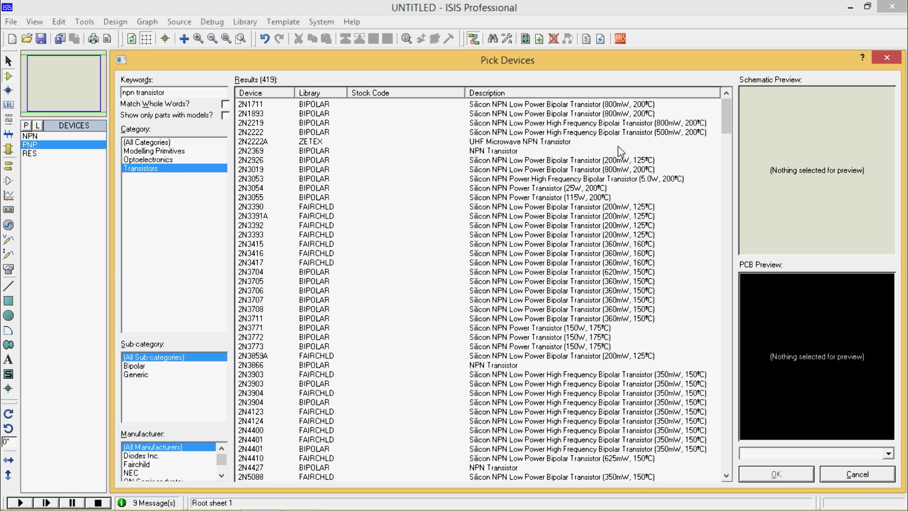
left_click(169, 159)
left_click(177, 150)
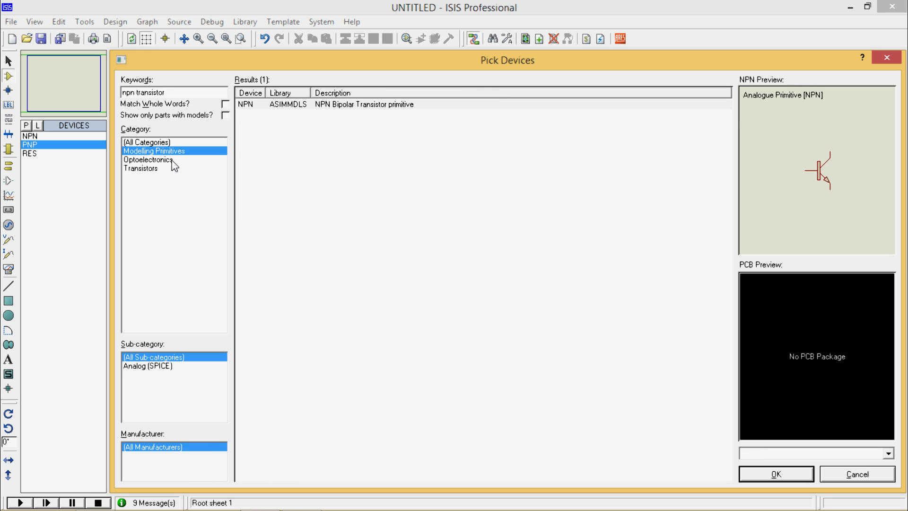
left_click(163, 170)
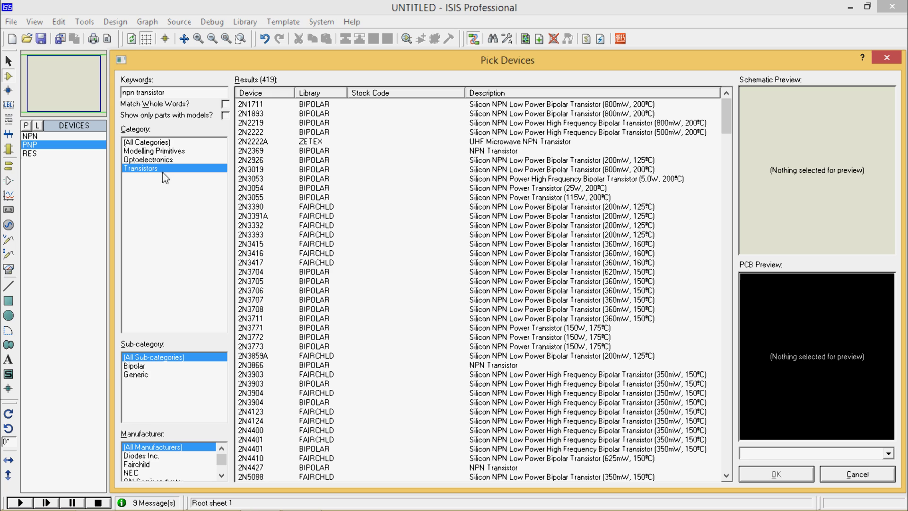
left_click(138, 375)
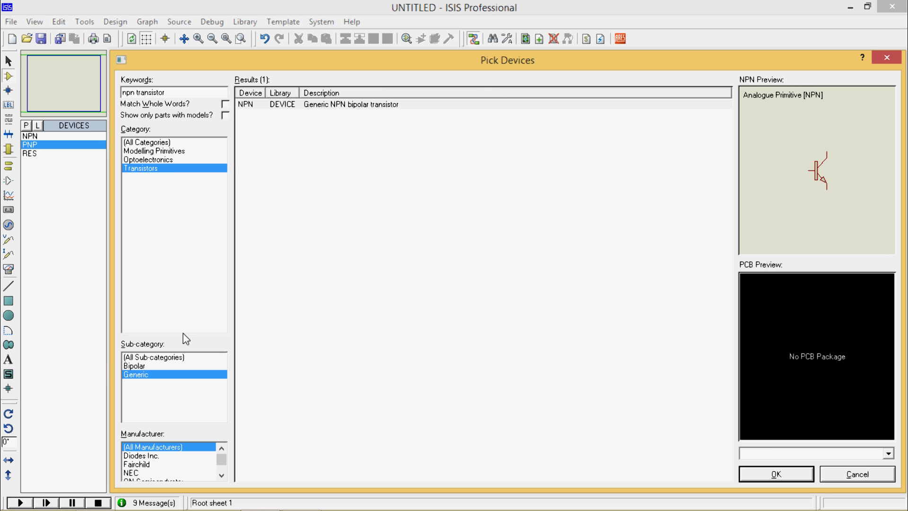
- Select the single generic NPN result and change the search keywords to 'pnp transistor'
left_click(374, 105)
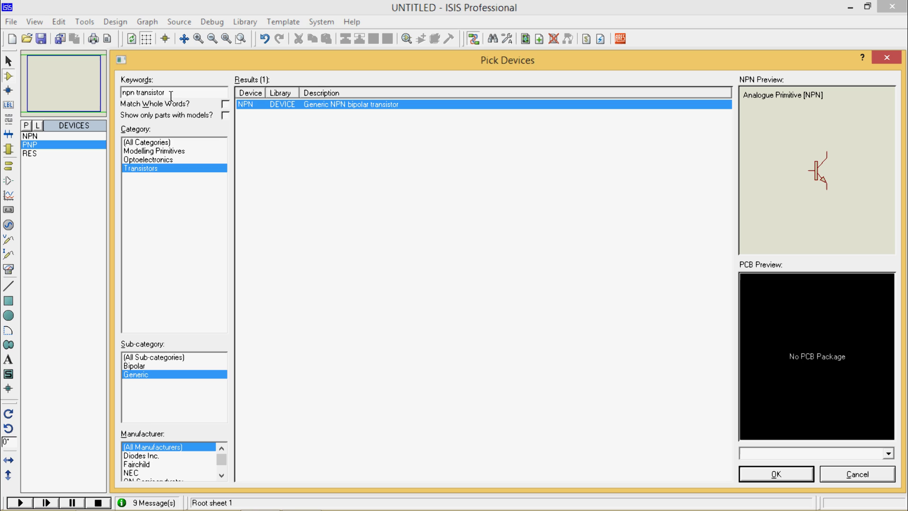
left_click(136, 93)
key("BackSpace")
key("BackSpace")
key("BackSpace")
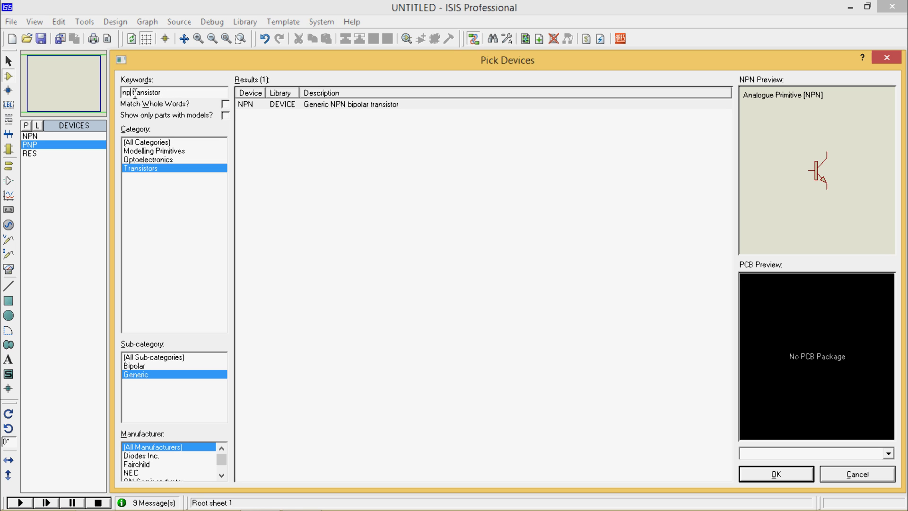
type("pnp")
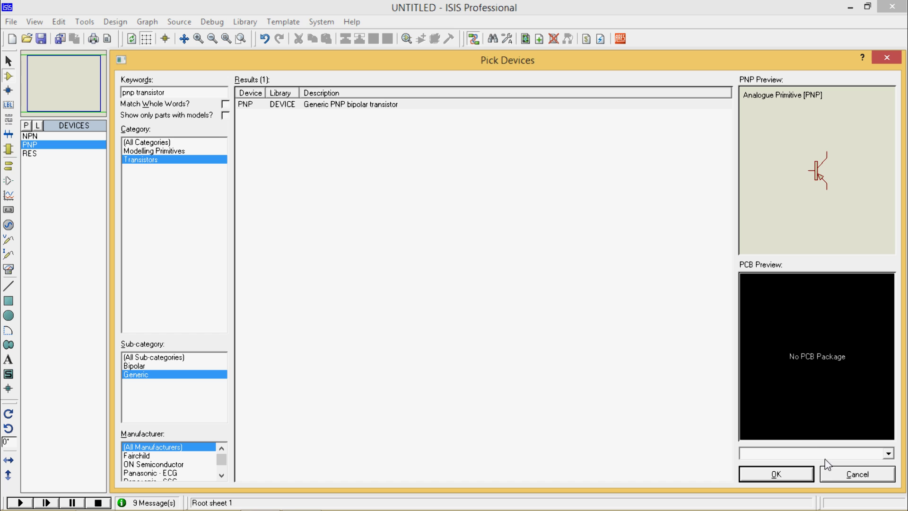
- Close the part picker and place NPN transistor Q1 near the sheet centre
left_click(831, 478)
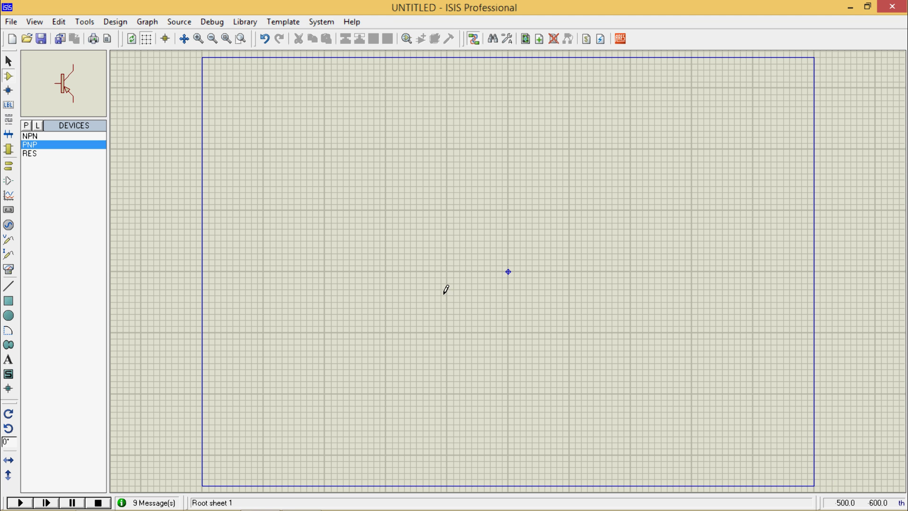
left_click(29, 136)
left_click(443, 271)
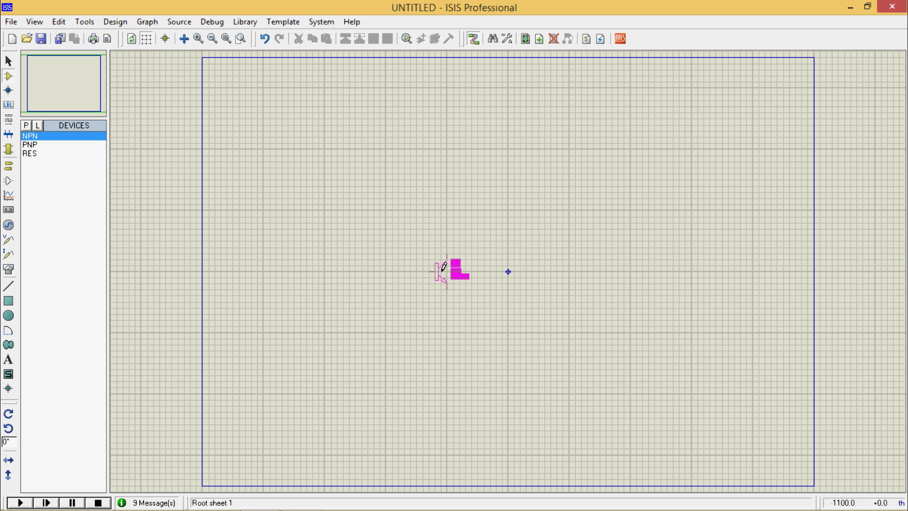
left_click(443, 266)
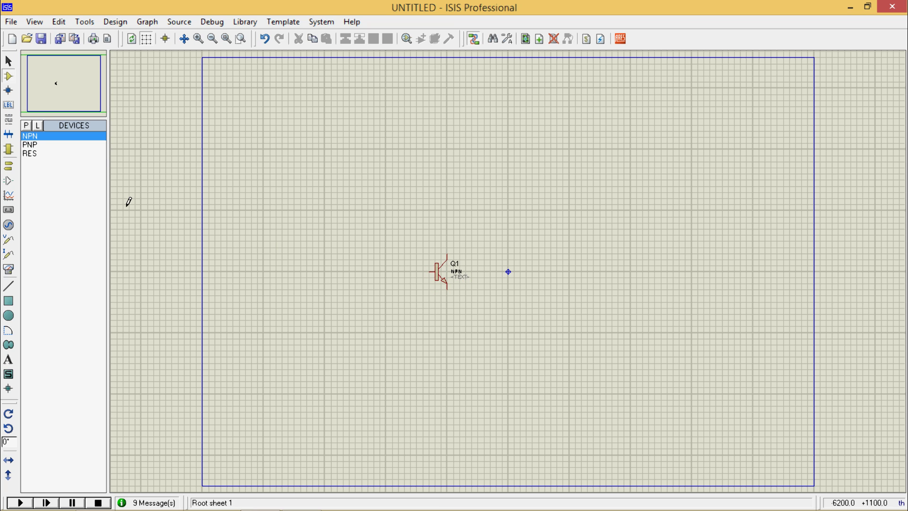
- Place resistor R1 left of Q1, then vertical resistors R2 above and R3 below
left_click(30, 154)
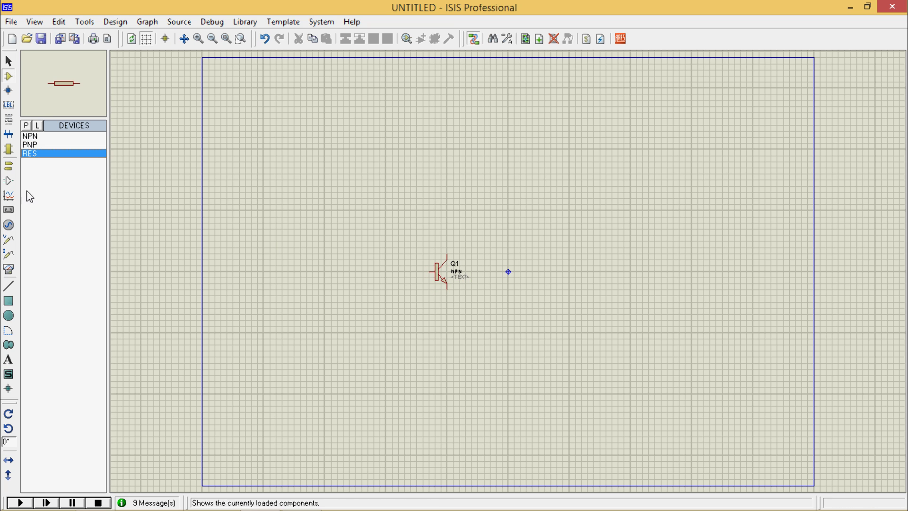
left_click(372, 266)
left_click(372, 264)
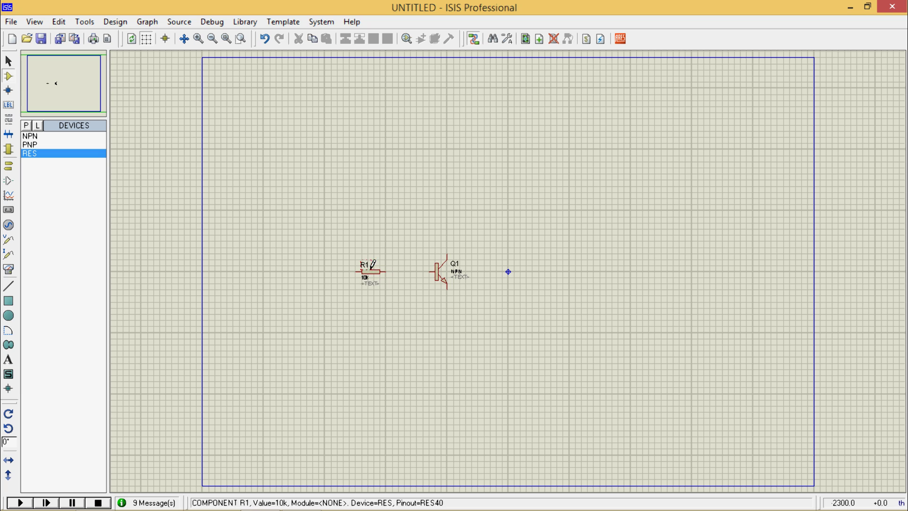
left_click(9, 415)
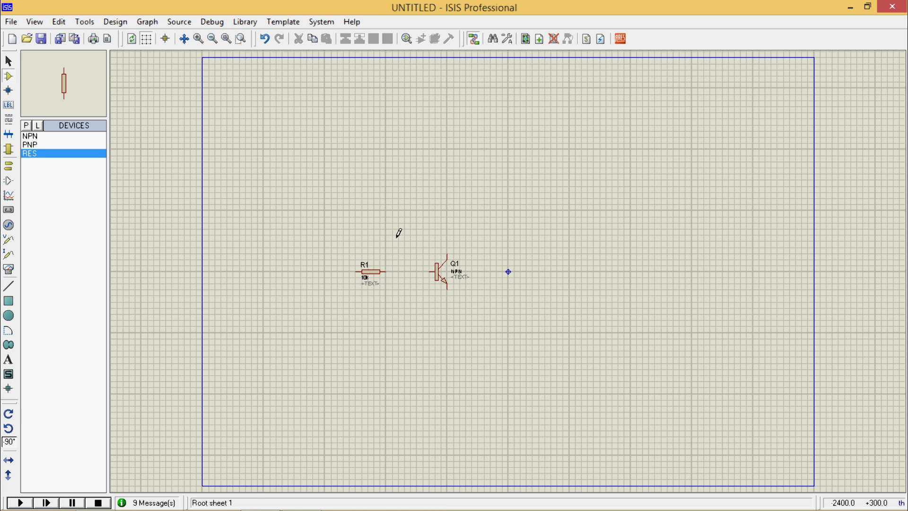
left_click(449, 193)
left_click(450, 339)
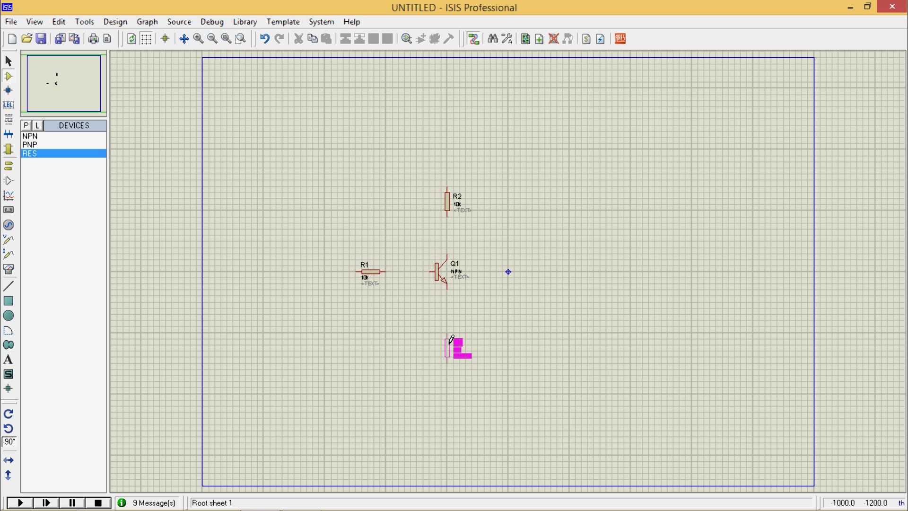
- Finish placing R3 and wire R1 to Q1's base, R2 to its collector, emitter to R3
left_click(451, 337)
left_click(385, 272)
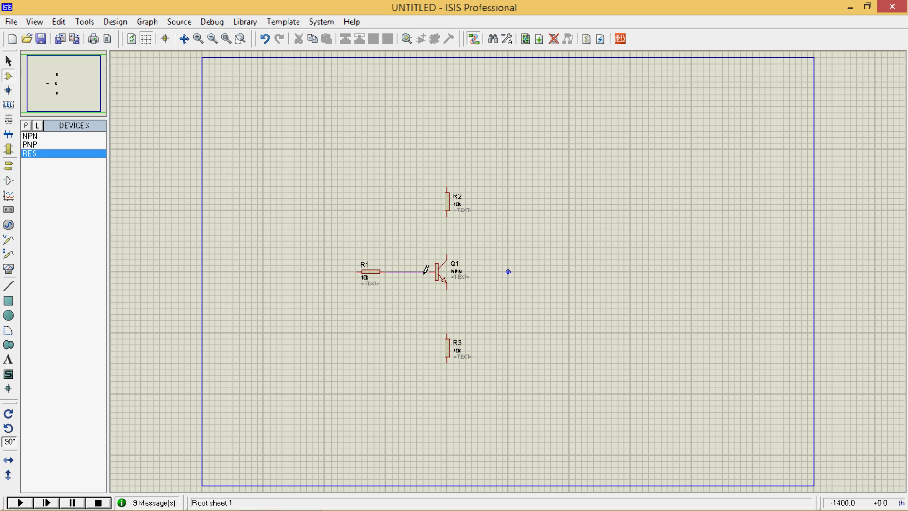
left_click(430, 272)
left_click(448, 216)
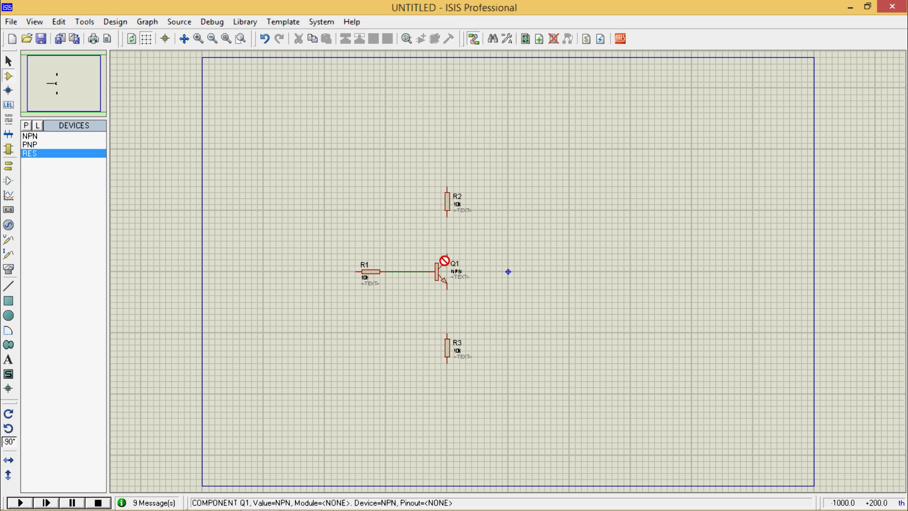
left_click(447, 258)
left_click(447, 289)
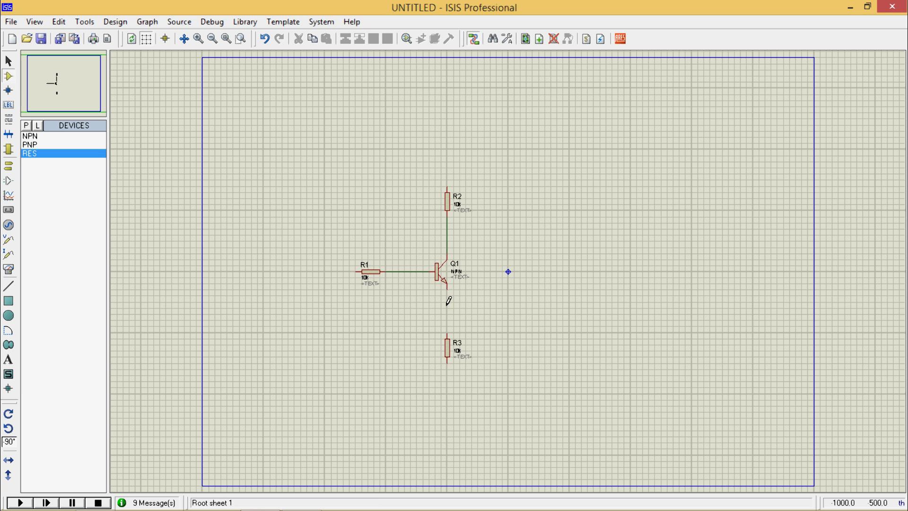
left_click(447, 335)
left_click(9, 165)
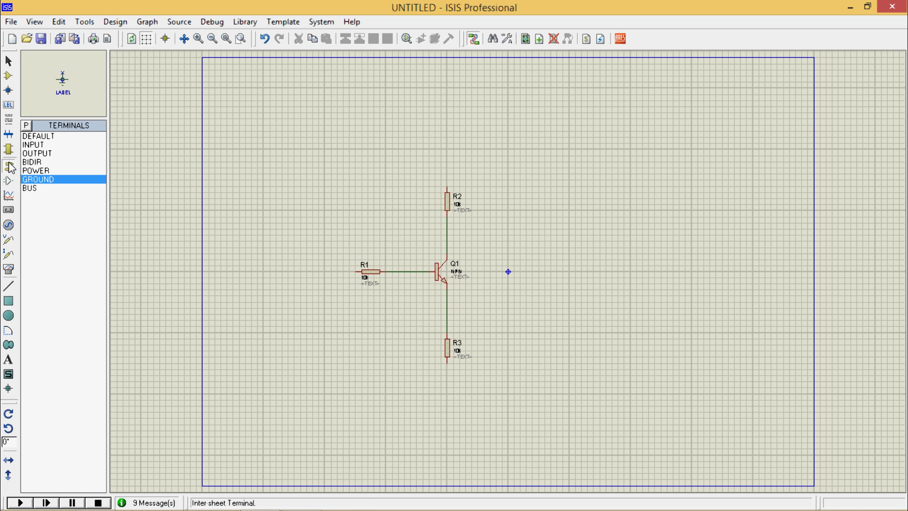
- Place a ground terminal below R3 and wire R3's bottom pin to it
left_click(447, 401)
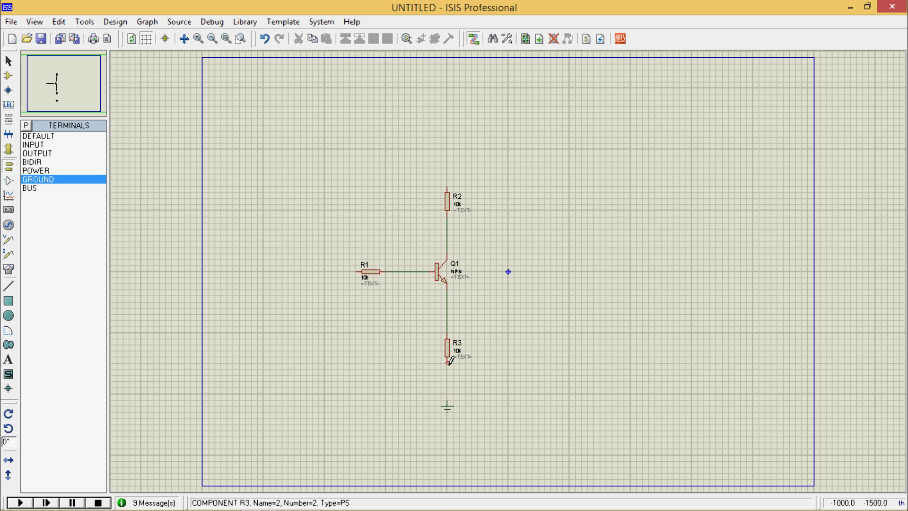
left_click(448, 363)
left_click(446, 403)
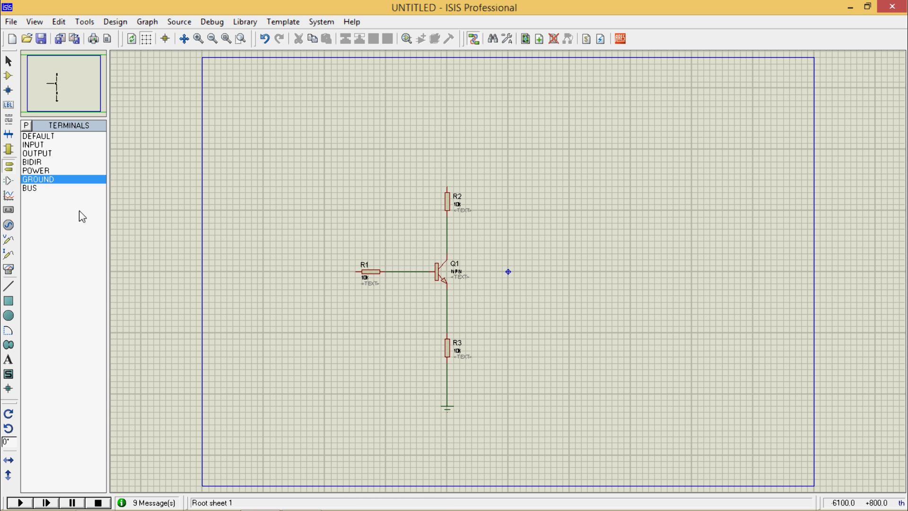
- Add two DC sources, wiring one to R2's top and the other to R1's left end
left_click(8, 224)
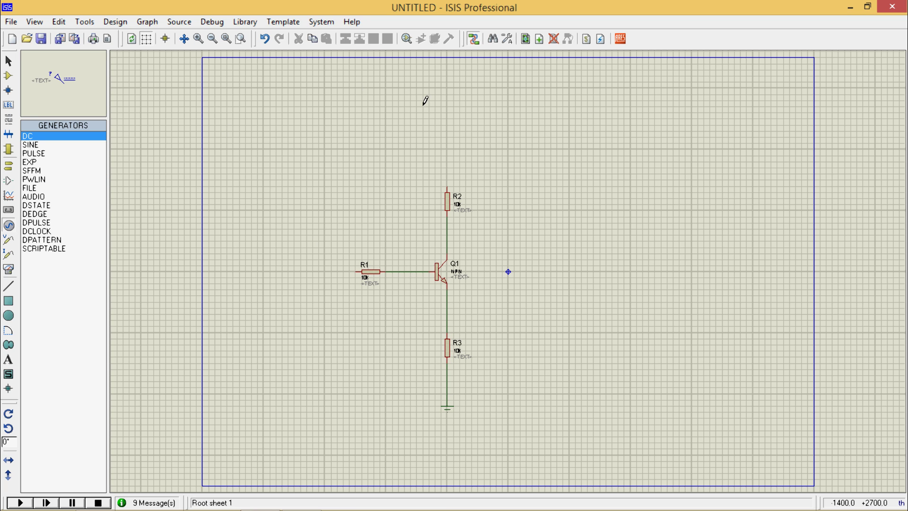
left_click(446, 117)
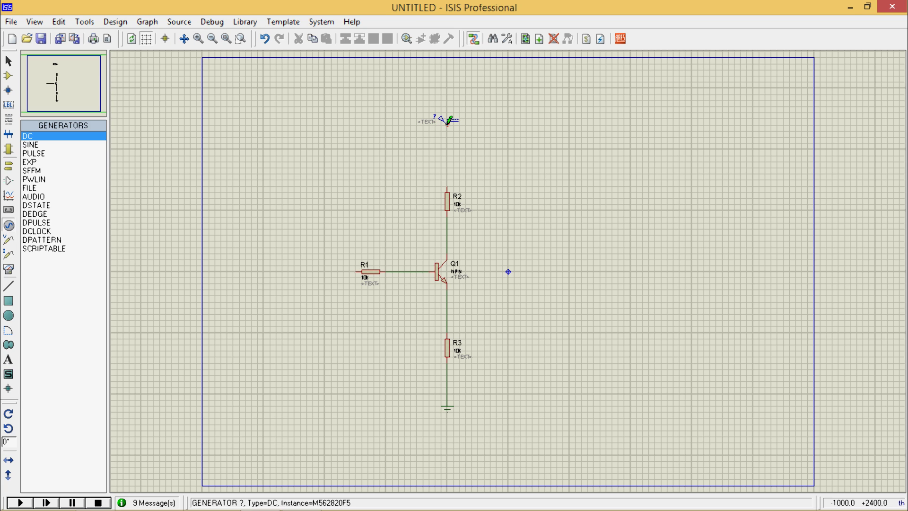
left_click(447, 124)
left_click(446, 185)
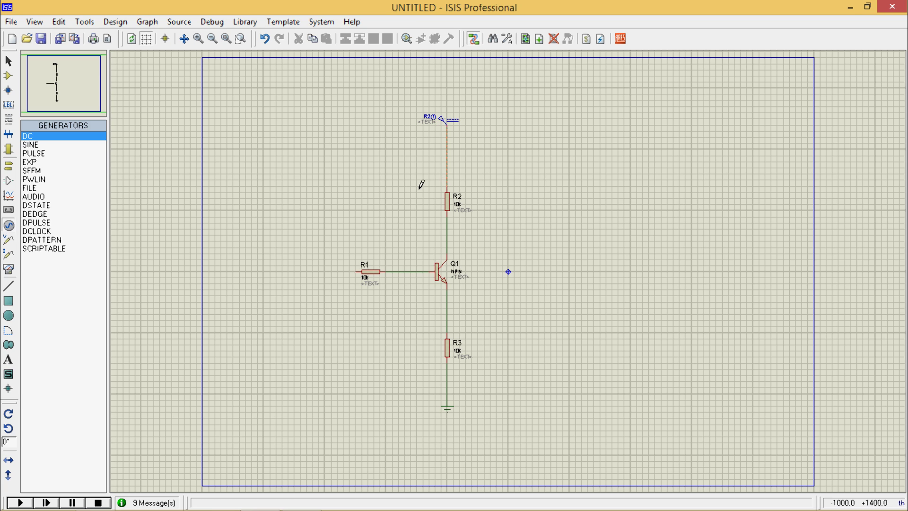
left_click(282, 266)
left_click(284, 268)
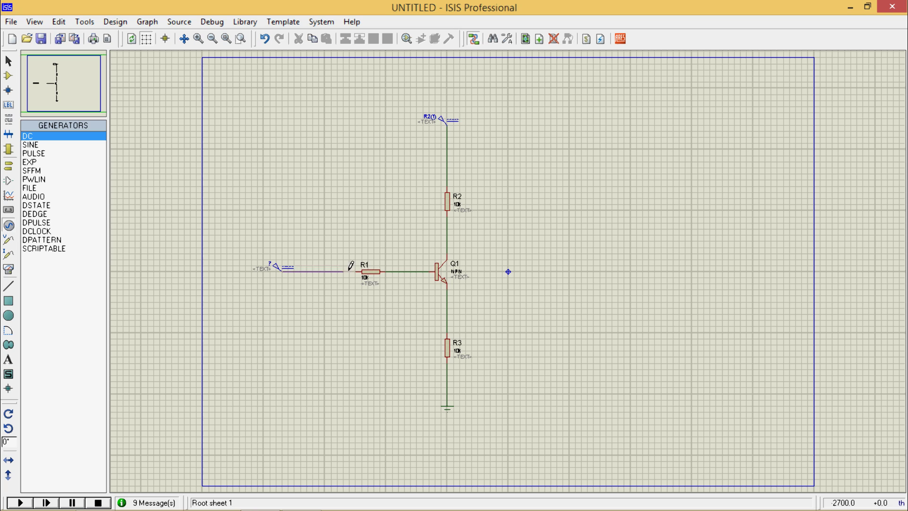
left_click(361, 271)
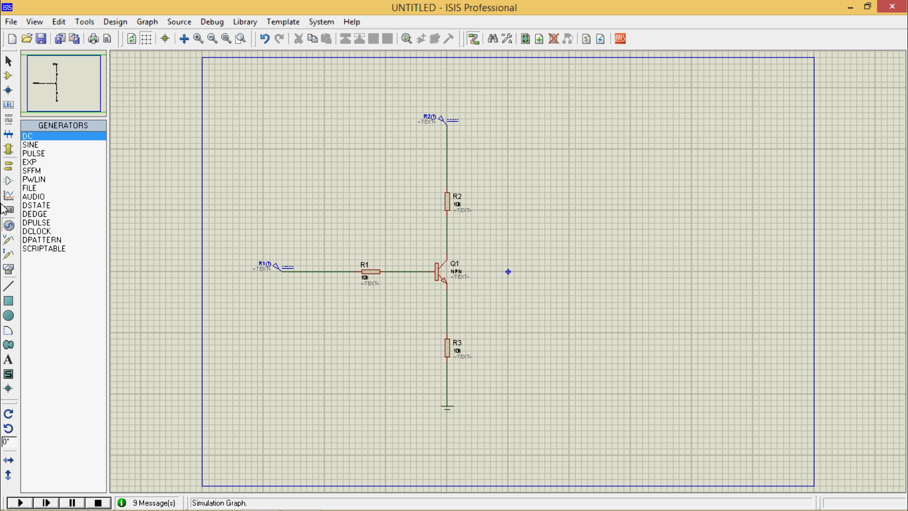
- Place three voltage probes and wire them to Q1's base, collector and emitter wires
left_click(8, 240)
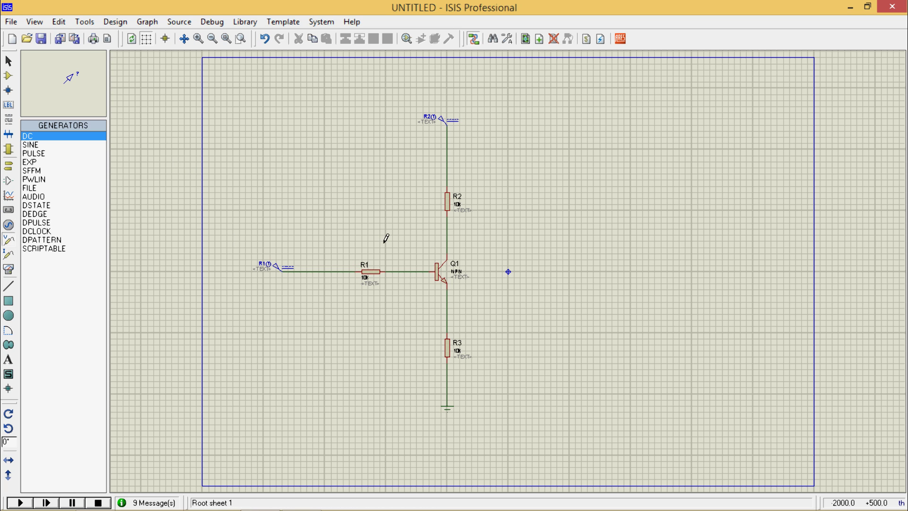
left_click(399, 233)
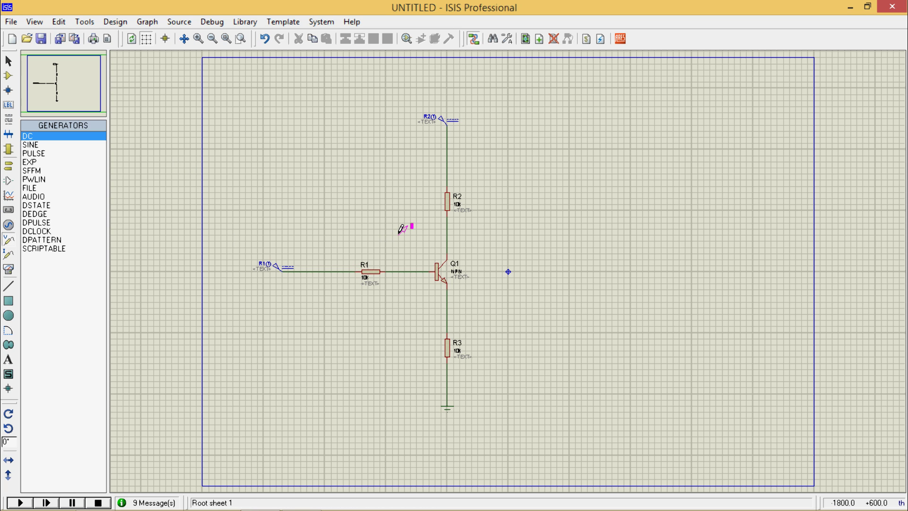
left_click(496, 227)
left_click(398, 234)
left_click(399, 271)
left_click(496, 228)
left_click(447, 229)
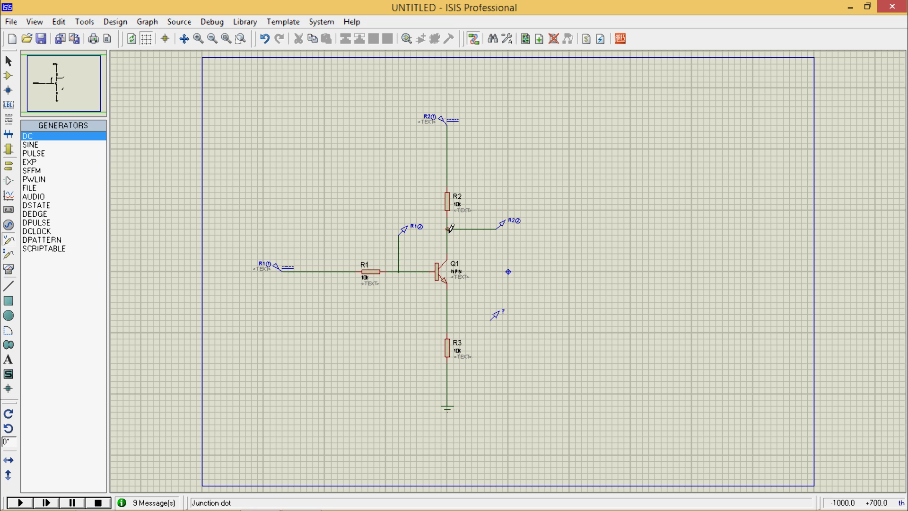
left_click(492, 320)
left_click(447, 321)
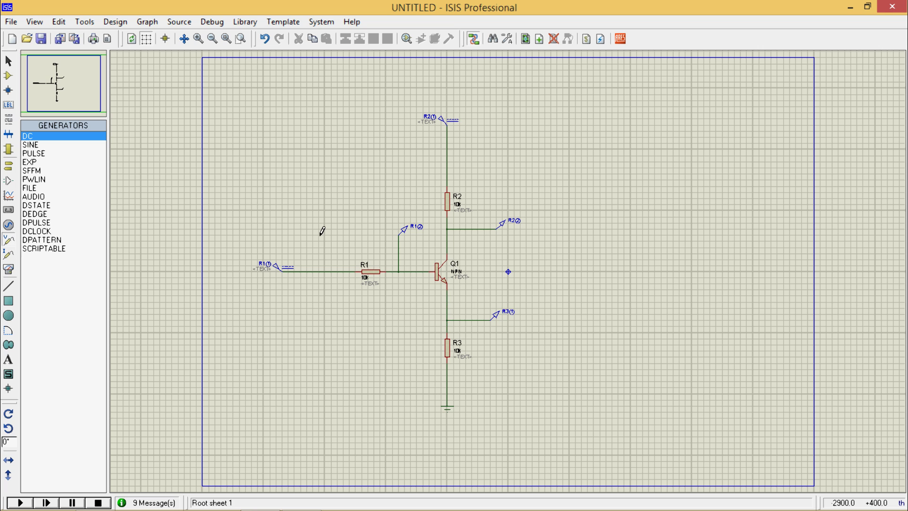
- Set the Voltage (Volts) value in the properties of DC sources R2(1) and R1(1)
double_click(449, 119)
key("Tab")
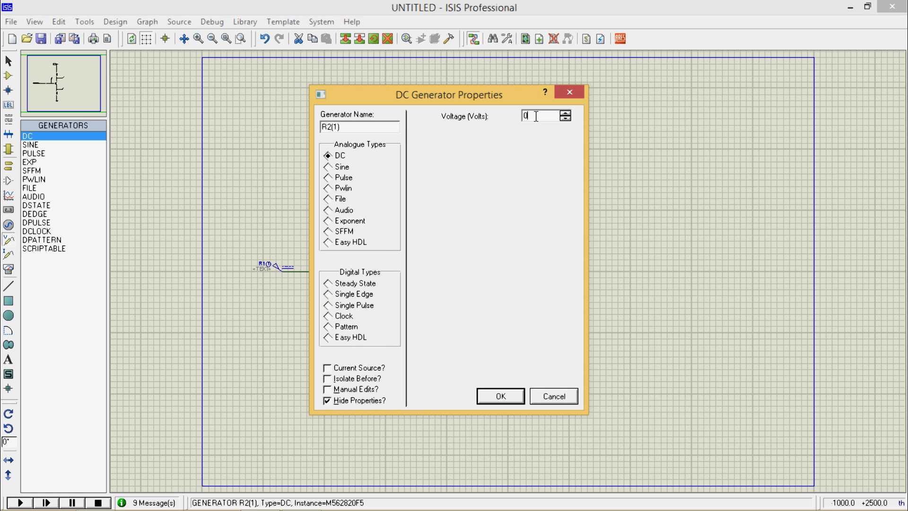
key("Return")
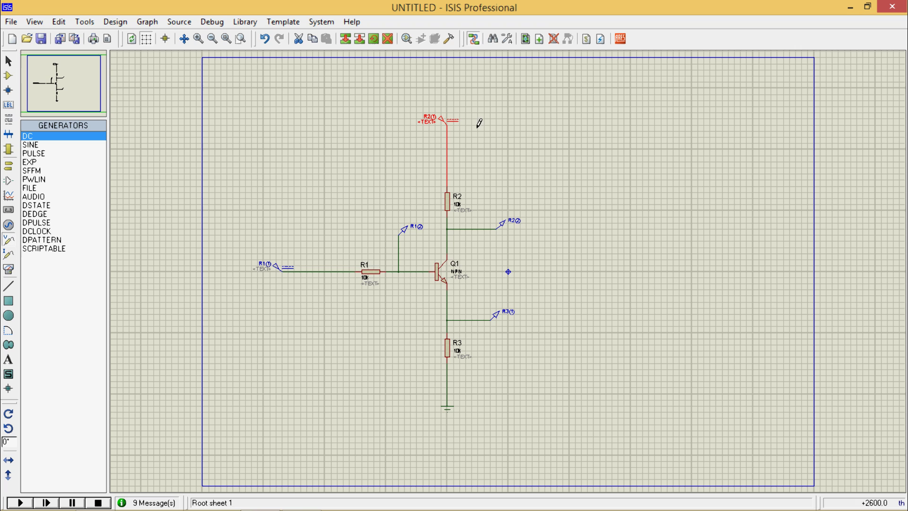
left_click(279, 269)
double_click(279, 271)
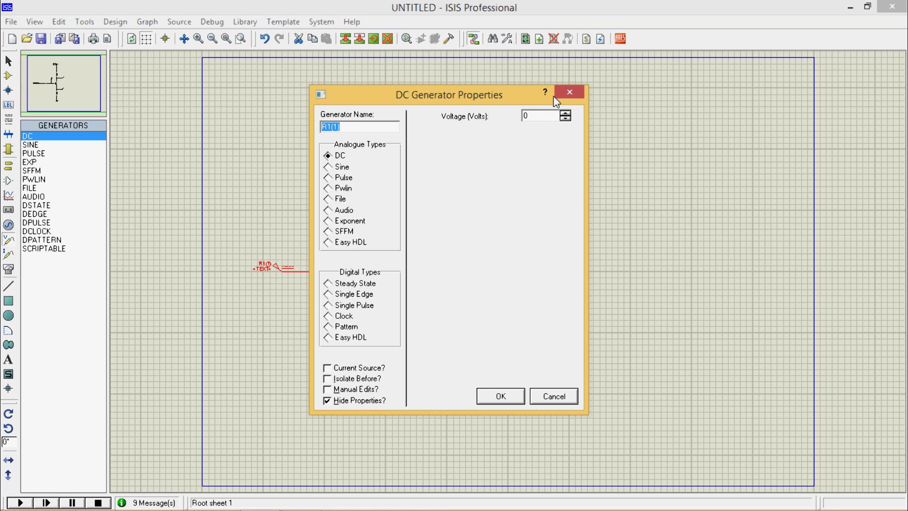
key("Tab")
key("Return")
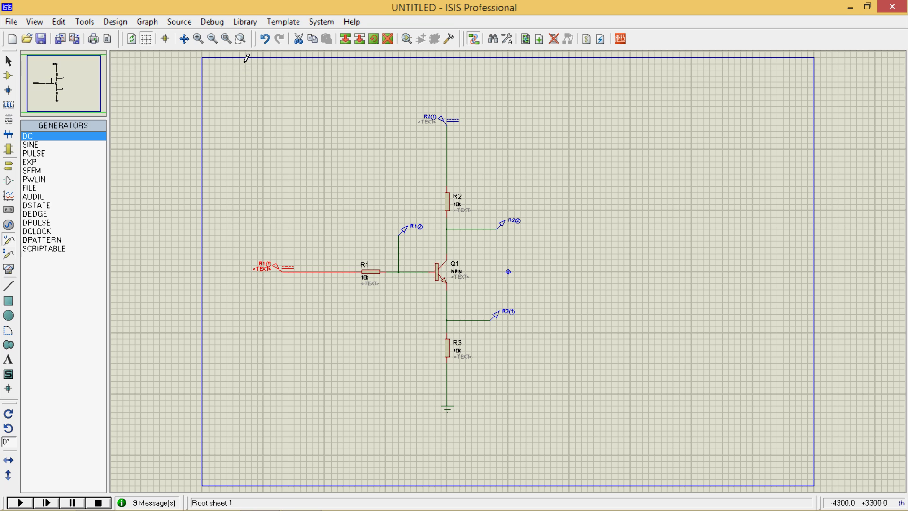
- Zoom in and simulate: 0.996905 V base, 11.6905 V collector, 0.312586 V emitter; then stop
left_click(240, 39)
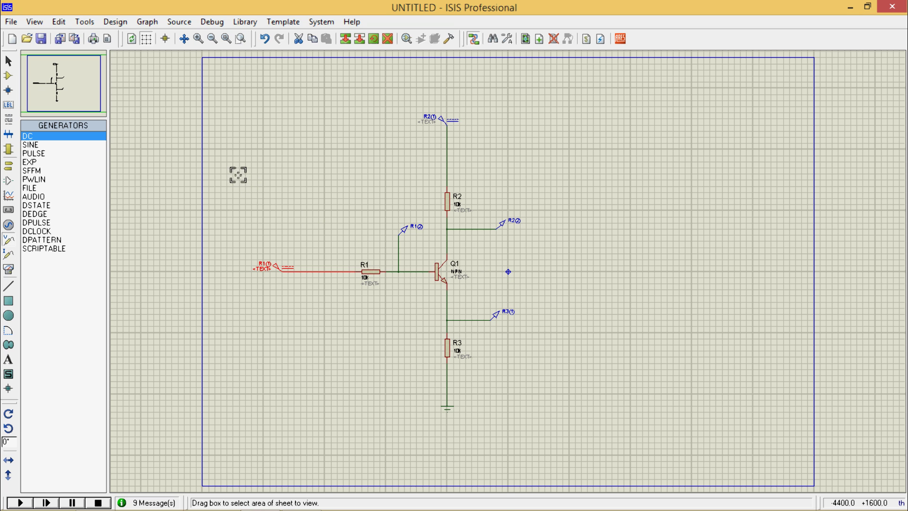
left_click_drag(240, 174, 541, 372)
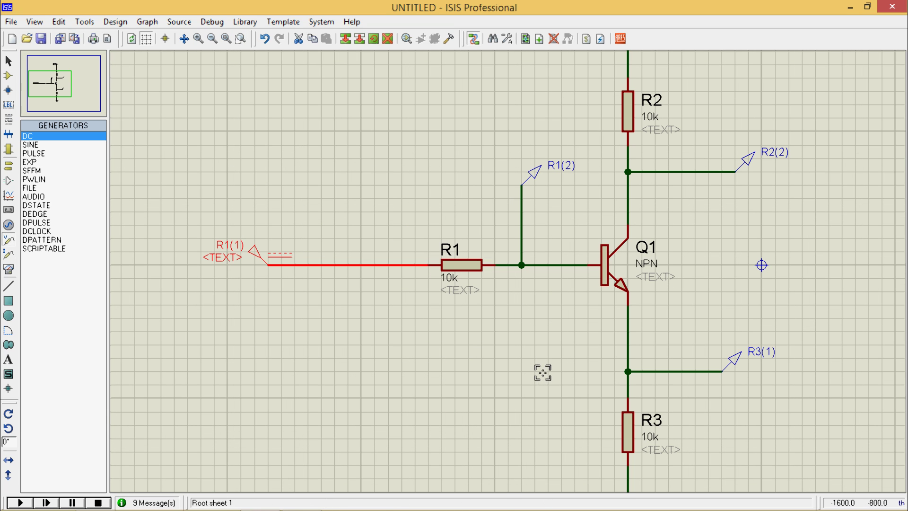
left_click(20, 502)
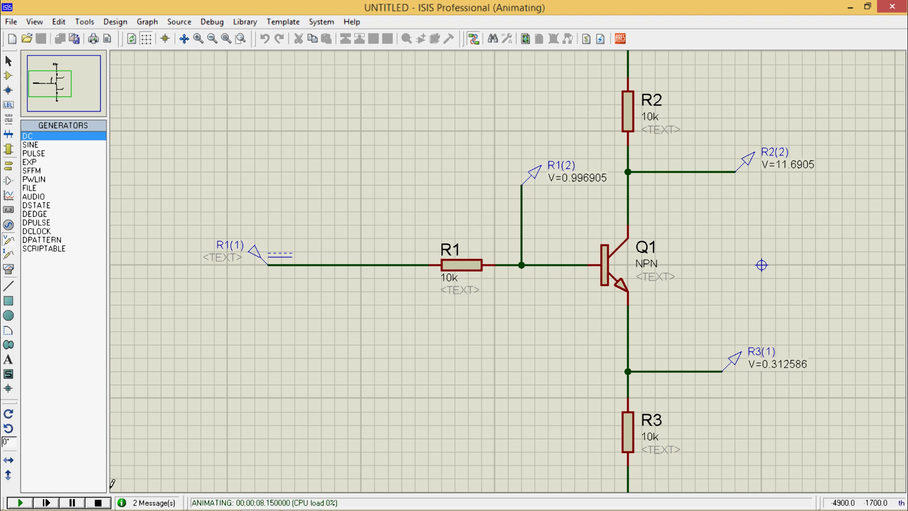
left_click(98, 502)
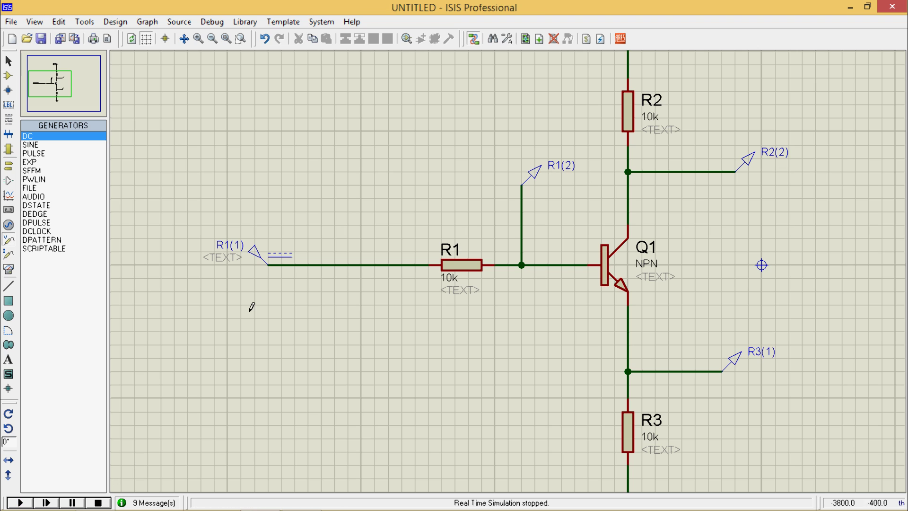
- Change R1(1)'s voltage and rerun: 4.95835 V base, 7.83486 V collector, 4.20679 V emitter
double_click(266, 261)
key("Tab")
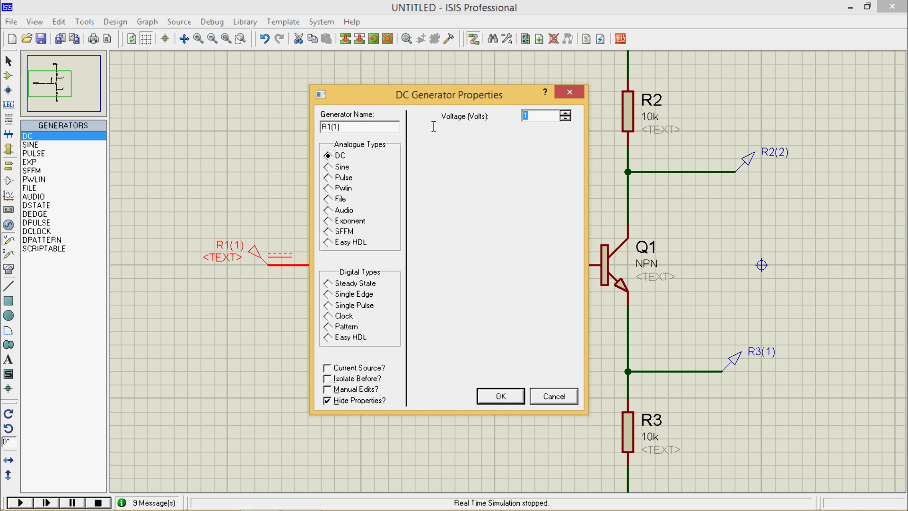
key("Return")
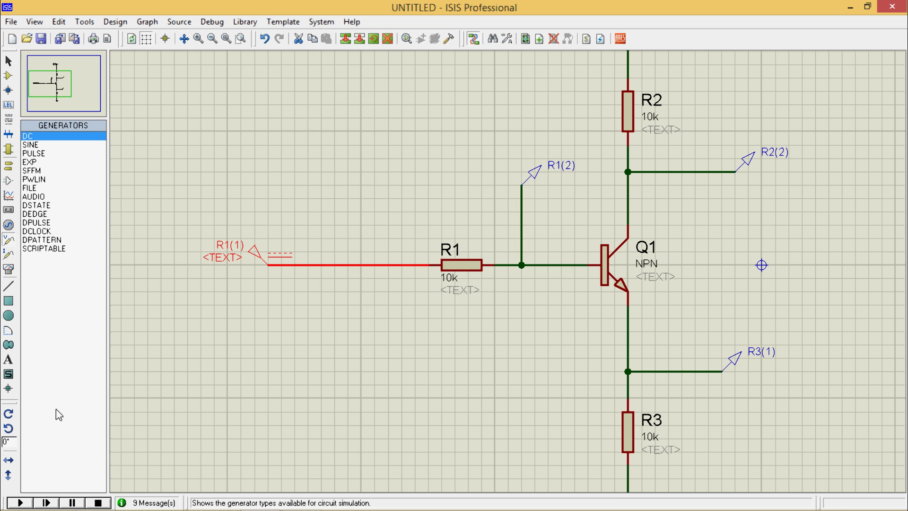
left_click(20, 502)
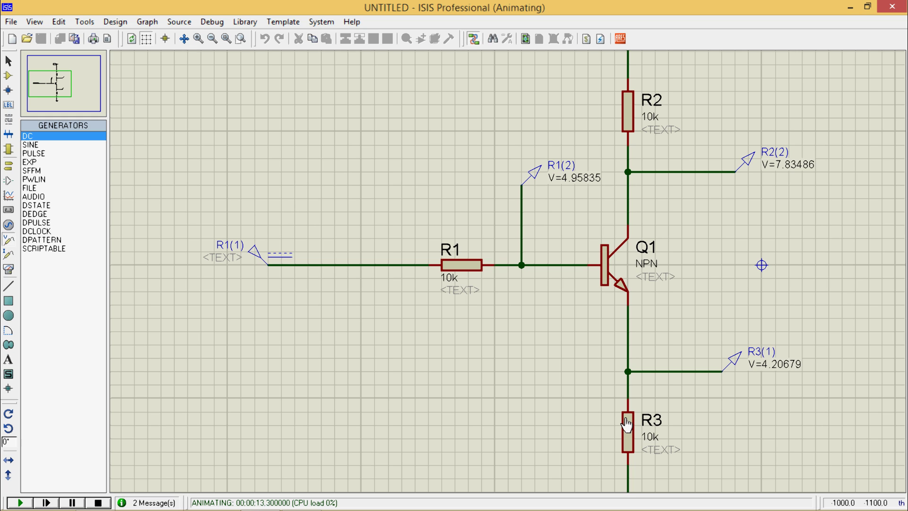
left_click(98, 503)
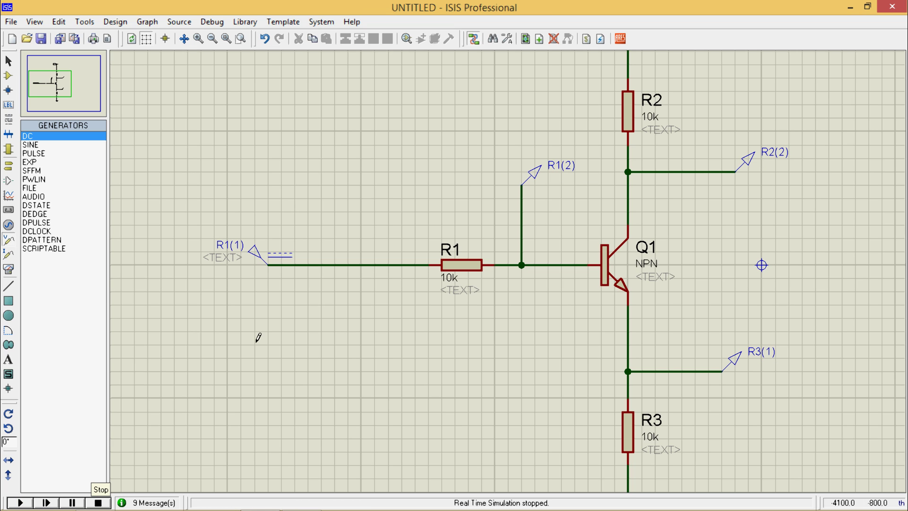